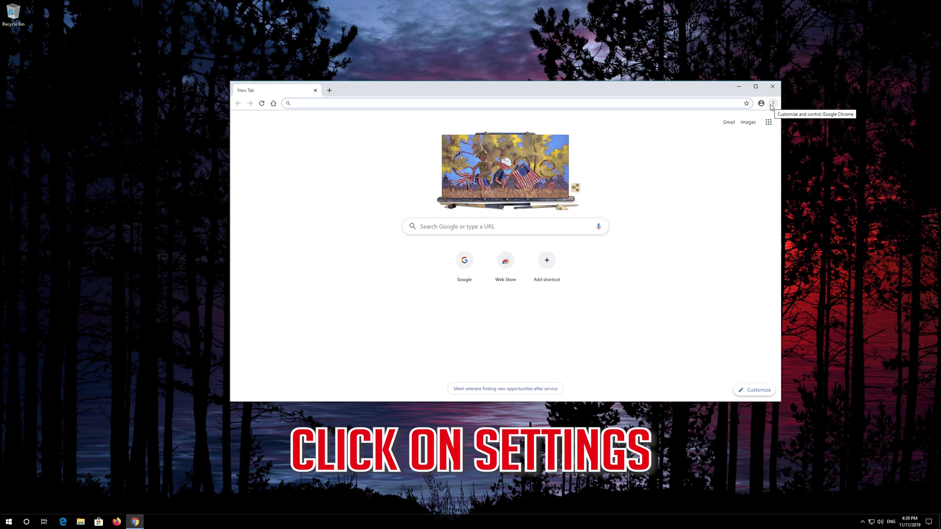
# Open Chrome's Settings page from the three-dot Customize and control menu
pyautogui.click(771, 104)
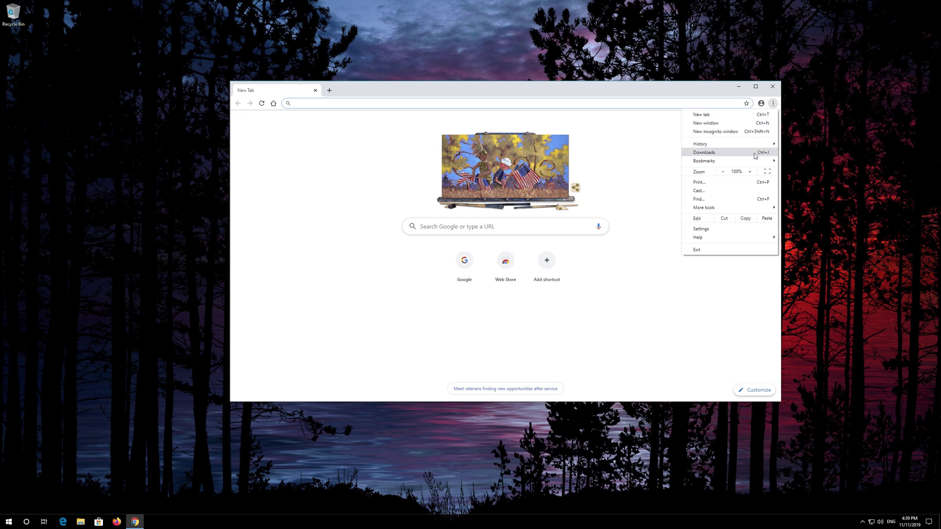
pyautogui.click(723, 230)
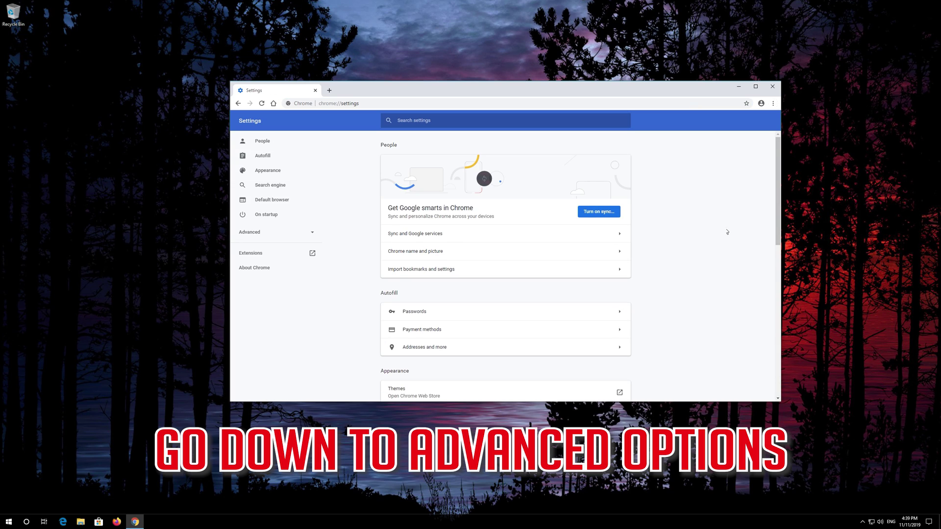
pyautogui.scroll(-5, 581, 233)
pyautogui.scroll(-3, 581, 234)
pyautogui.scroll(-4, 582, 235)
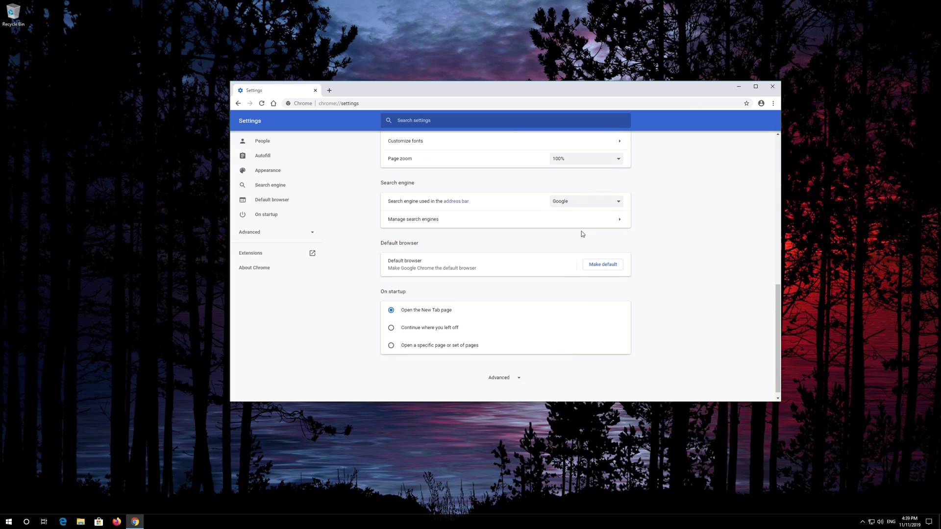
pyautogui.scroll(-1, 581, 234)
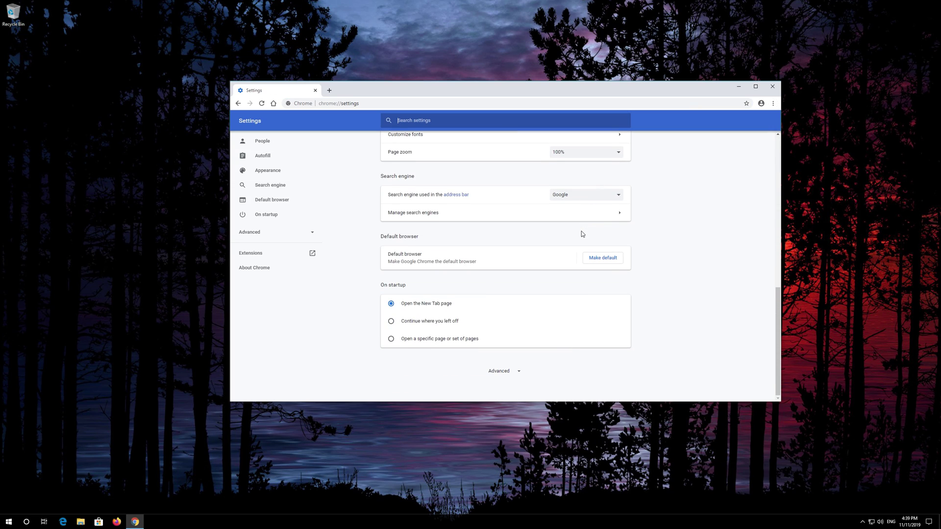
# Expand Chrome's Advanced settings and open the Clear browsing data dialog
pyautogui.click(515, 372)
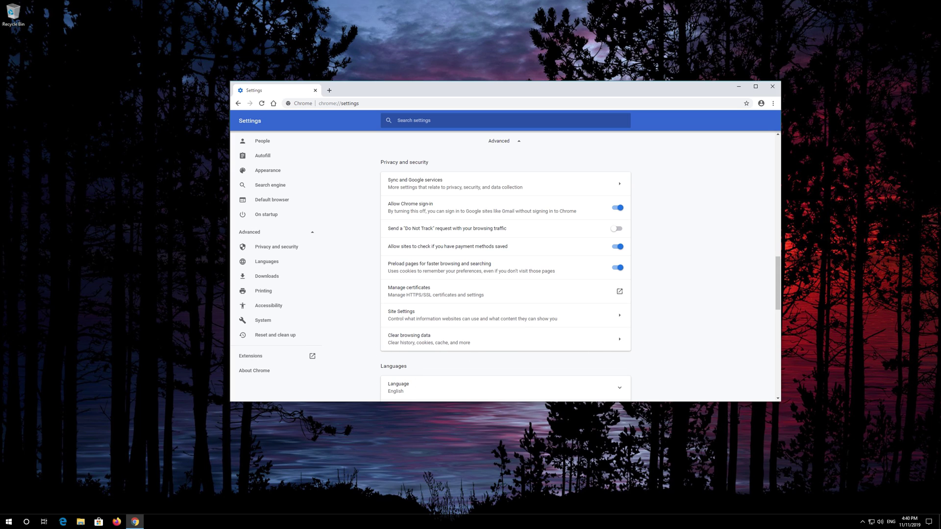
pyautogui.click(444, 341)
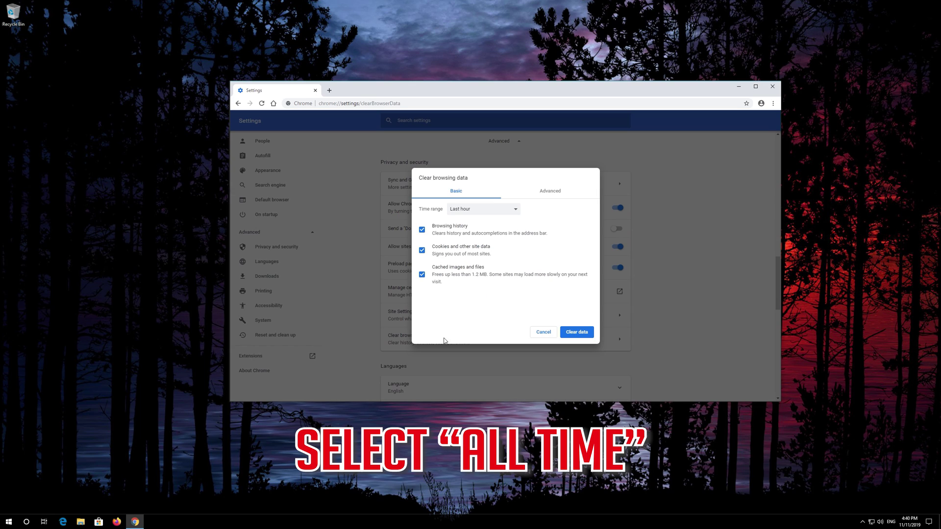
# Set the clear-data time range to All time and switch to the Advanced tab
pyautogui.click(462, 210)
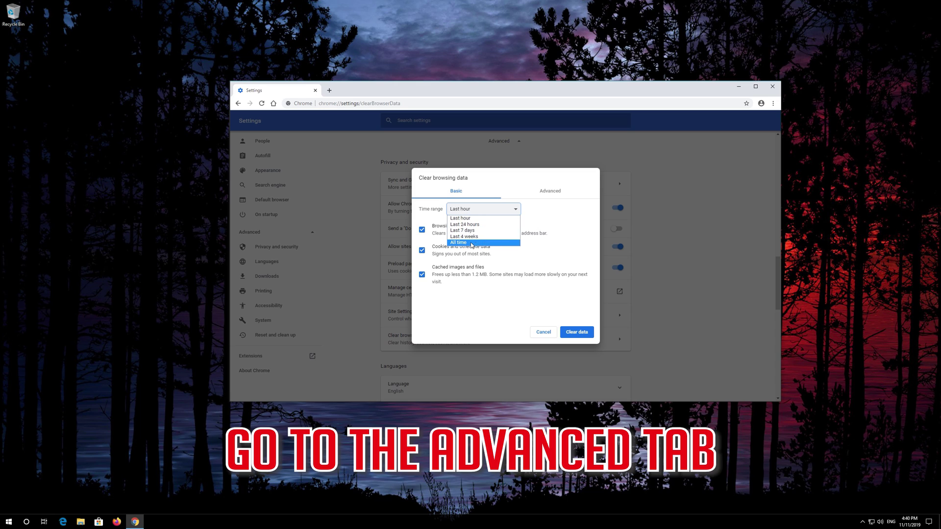
pyautogui.click(478, 243)
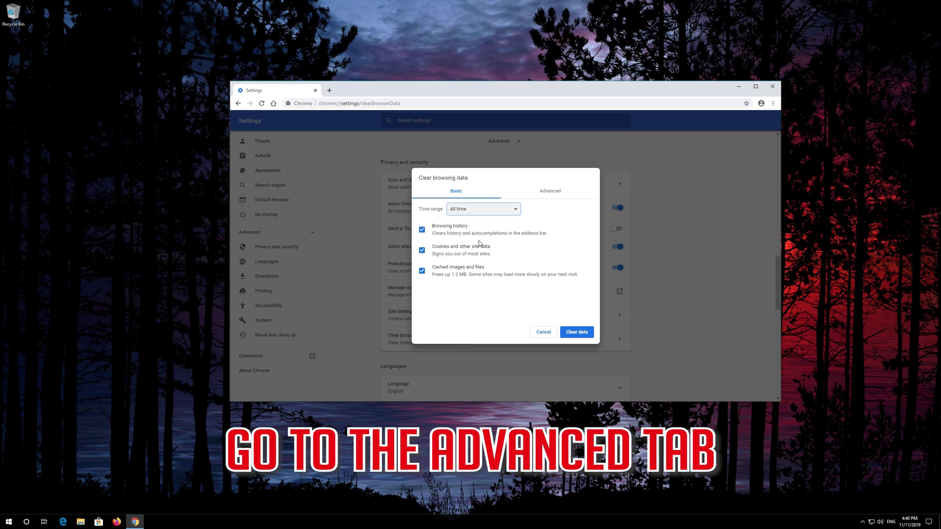
pyautogui.click(549, 194)
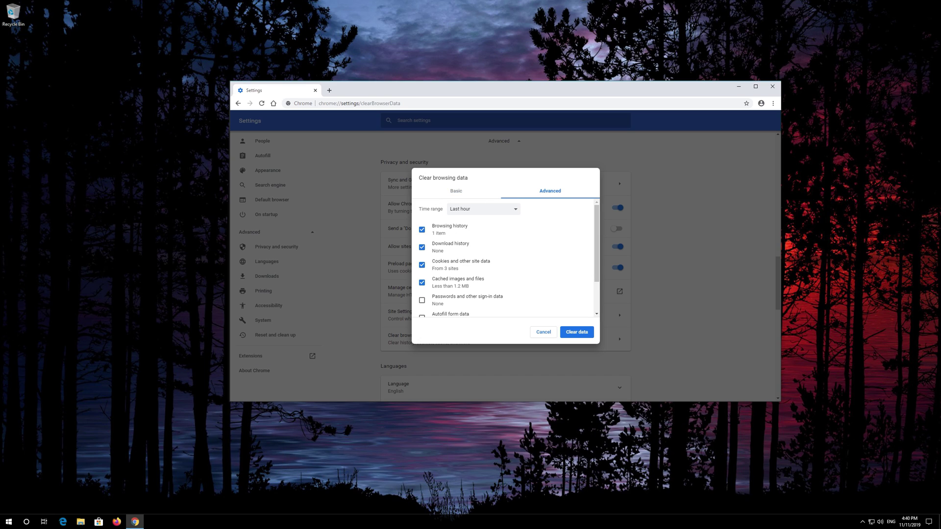
# Choose All time and tick Autofill form data, Site Settings and Hosted app data
pyautogui.click(485, 210)
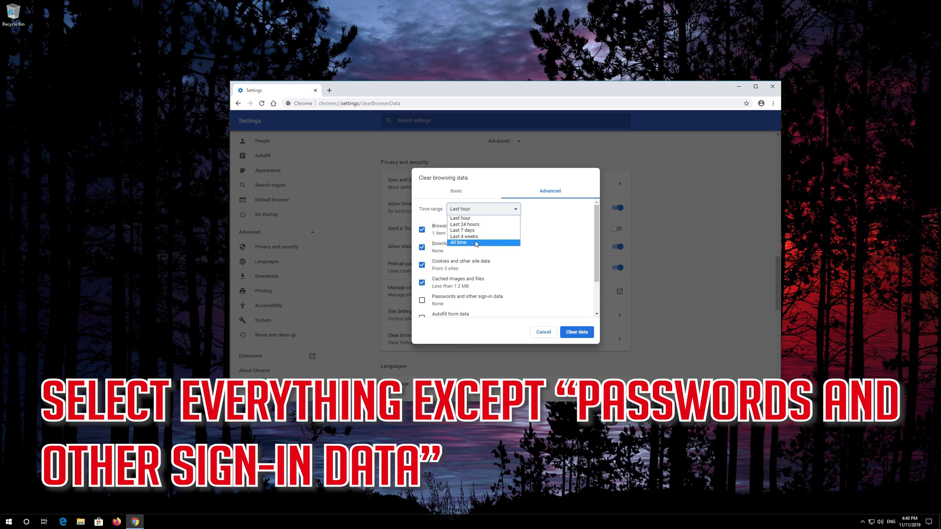
pyautogui.click(471, 245)
pyautogui.scroll(-2, 470, 257)
pyautogui.click(422, 291)
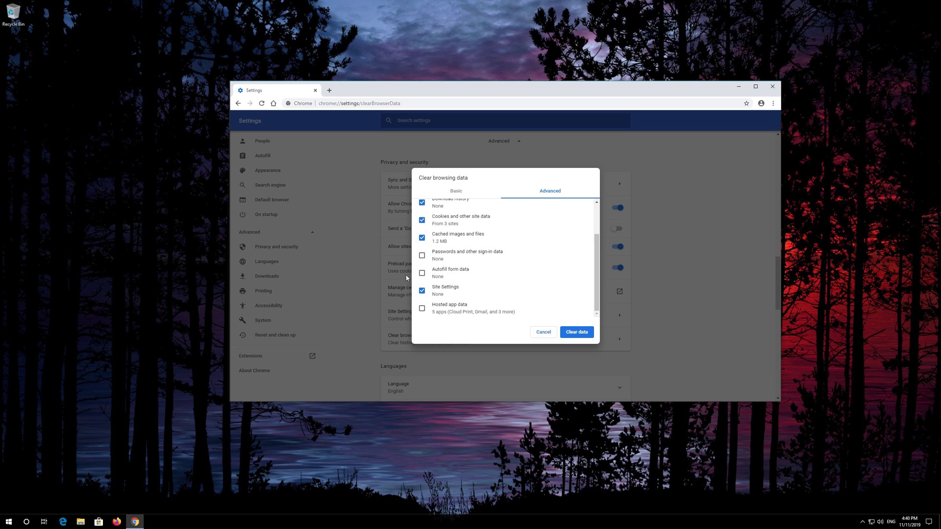
pyautogui.click(422, 273)
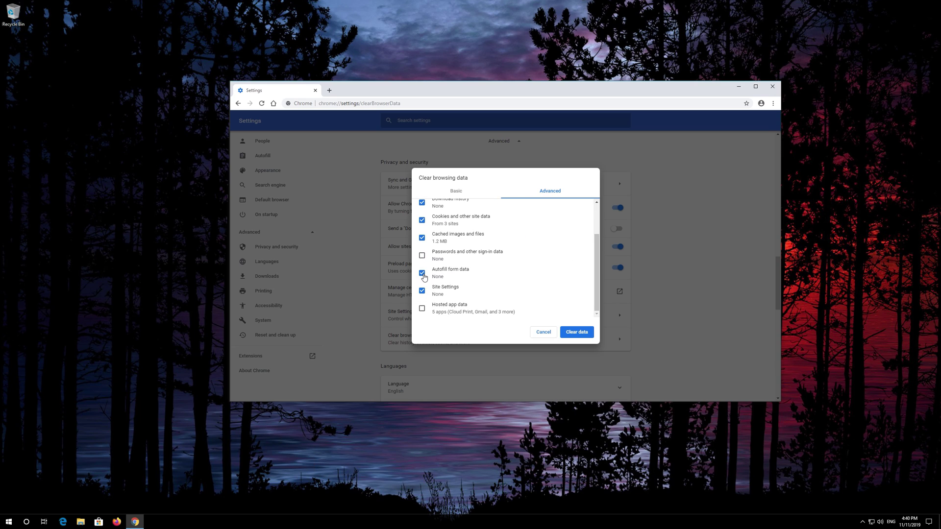
pyautogui.click(422, 308)
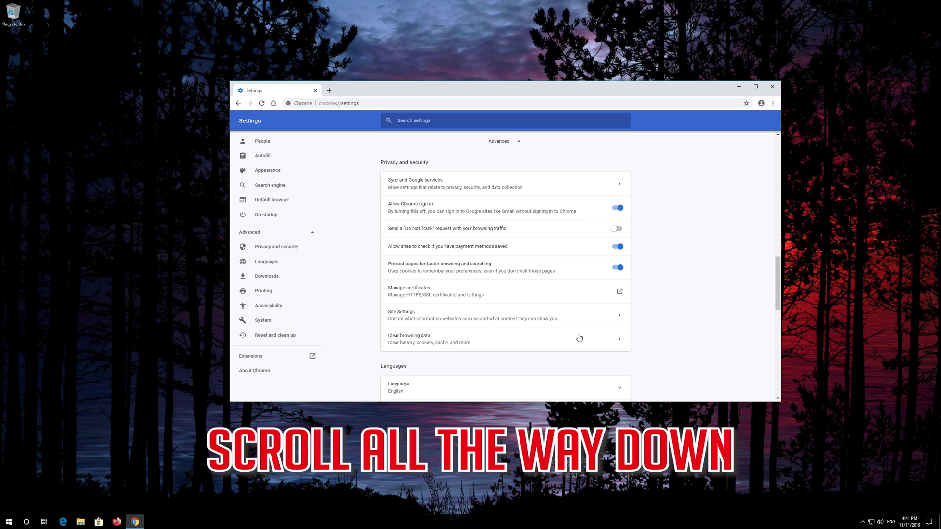
pyautogui.scroll(-5, 579, 338)
pyautogui.scroll(-5, 579, 339)
pyautogui.scroll(-3, 579, 338)
pyautogui.scroll(-3, 580, 339)
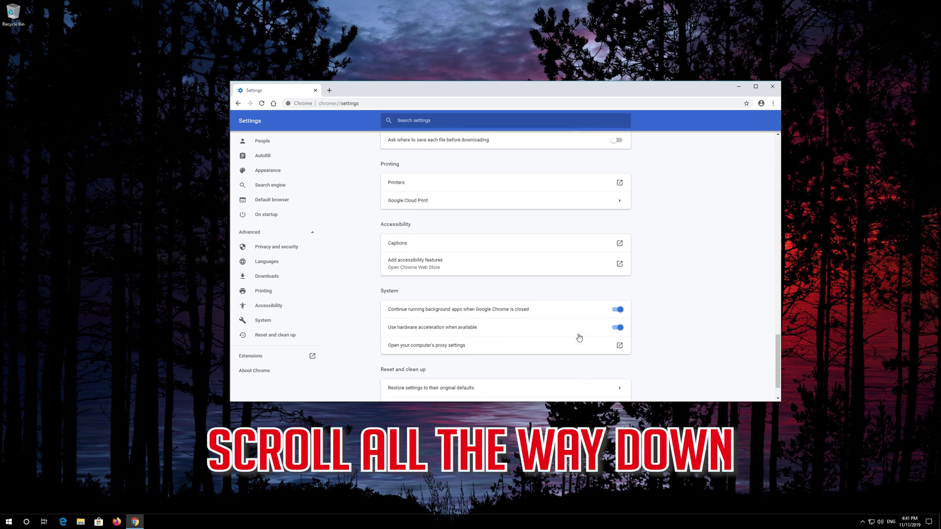
pyautogui.scroll(-1, 580, 339)
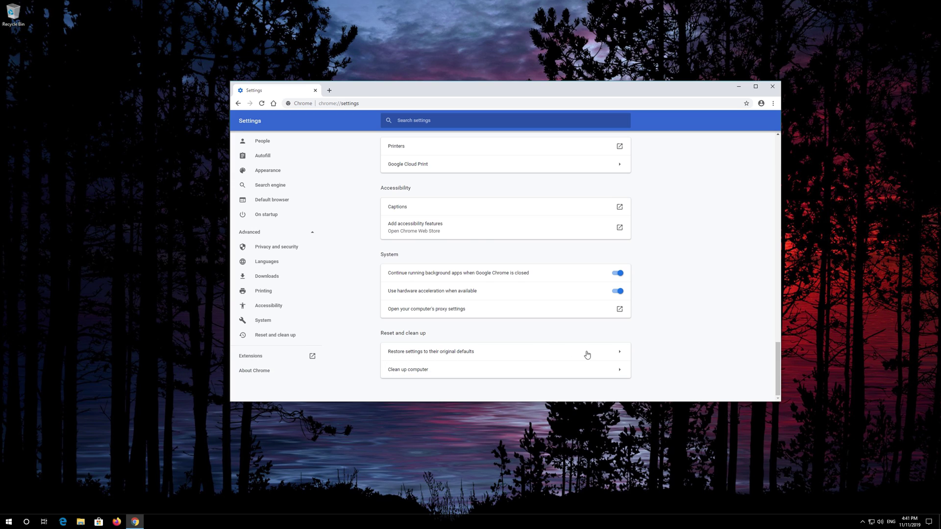
# Start restoring Chrome settings to their original defaults
pyautogui.click(588, 355)
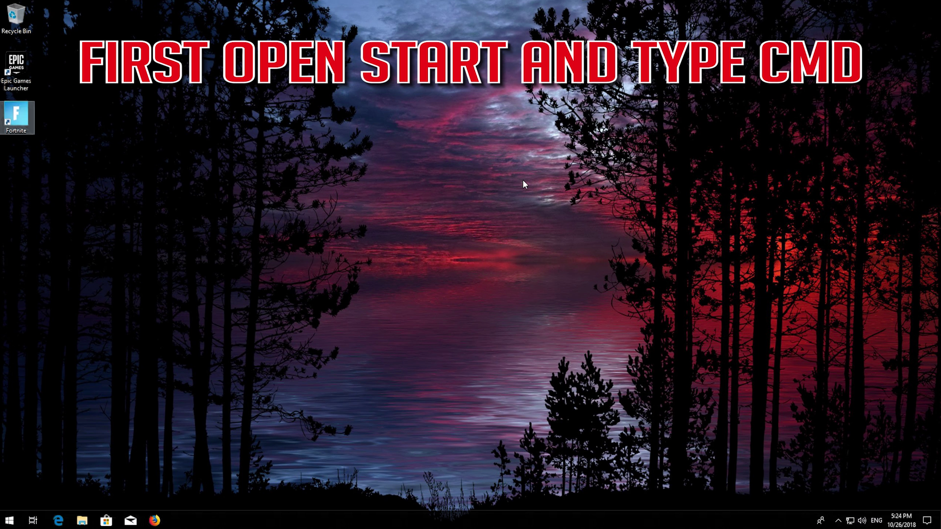
# Launch Command Prompt as administrator from Start search, approving the UAC prompt
pyautogui.press('super')
pyautogui.write('cmd')
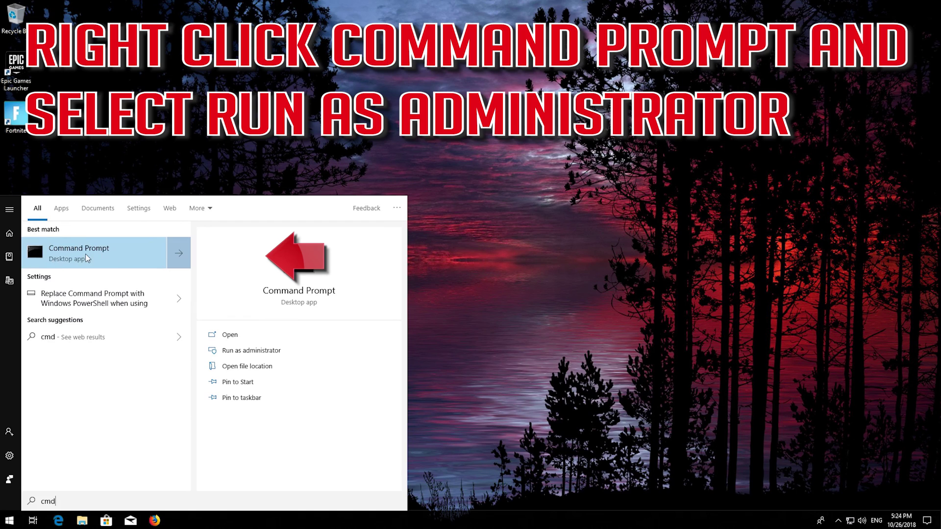
pyautogui.rightClick(100, 253)
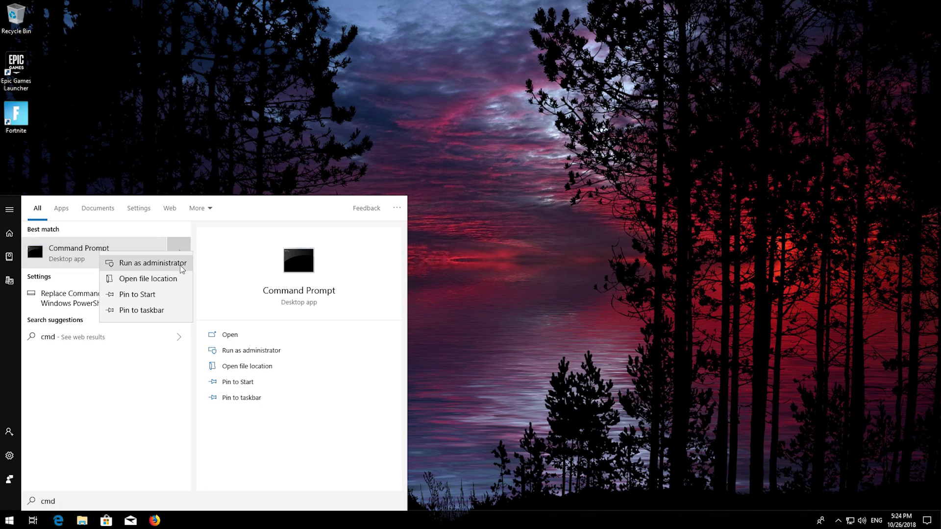
pyautogui.click(163, 265)
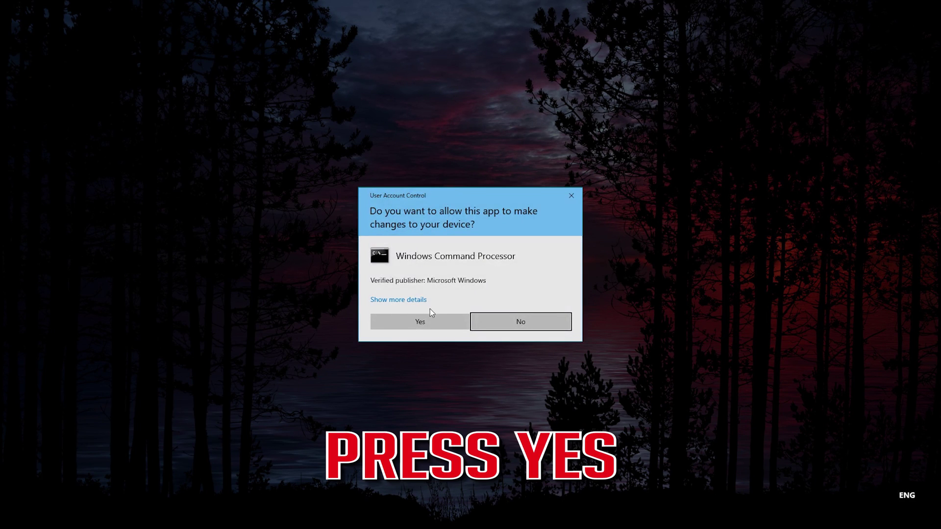
pyautogui.click(420, 321)
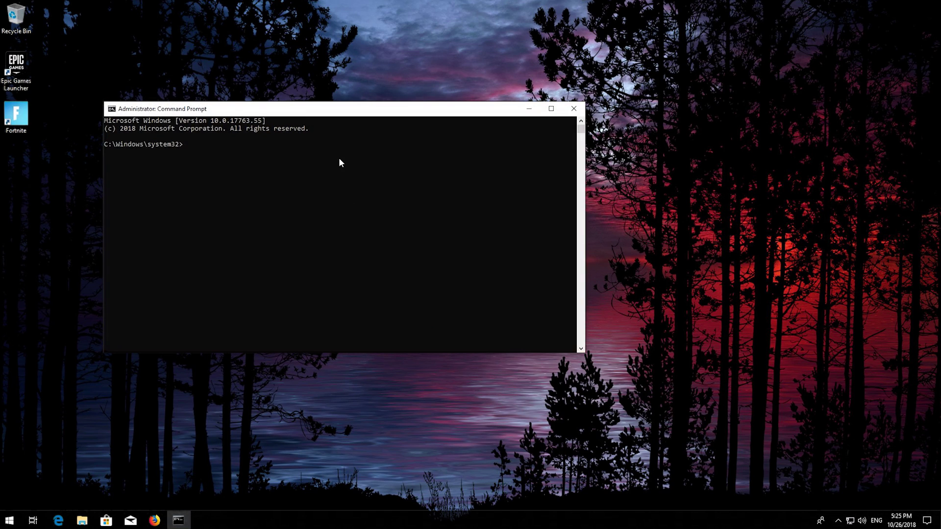
# Center the prompt window and run netsh int ip reset C:\resetlog.txt
pyautogui.moveTo(337, 108); pyautogui.dragTo(481, 127)
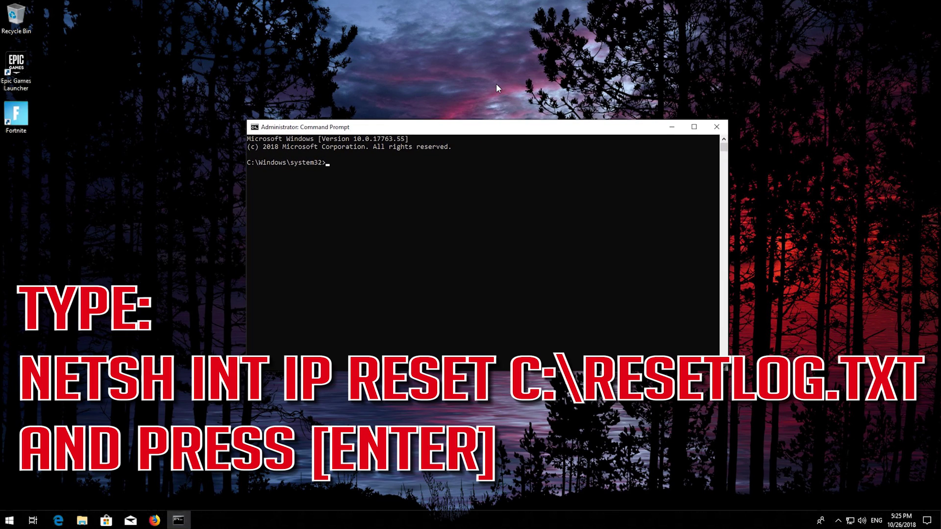
pyautogui.write('netsh int ip ')
pyautogui.write('reset')
pyautogui.write(' C:\\')
pyautogui.write('resetlo')
pyautogui.write('g.txt')
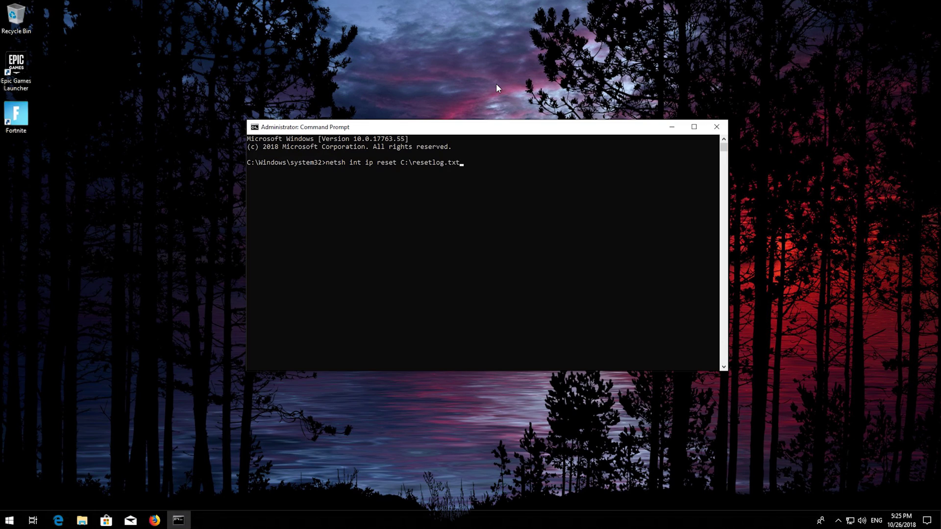
pyautogui.press('Return')
pyautogui.write('netsh')
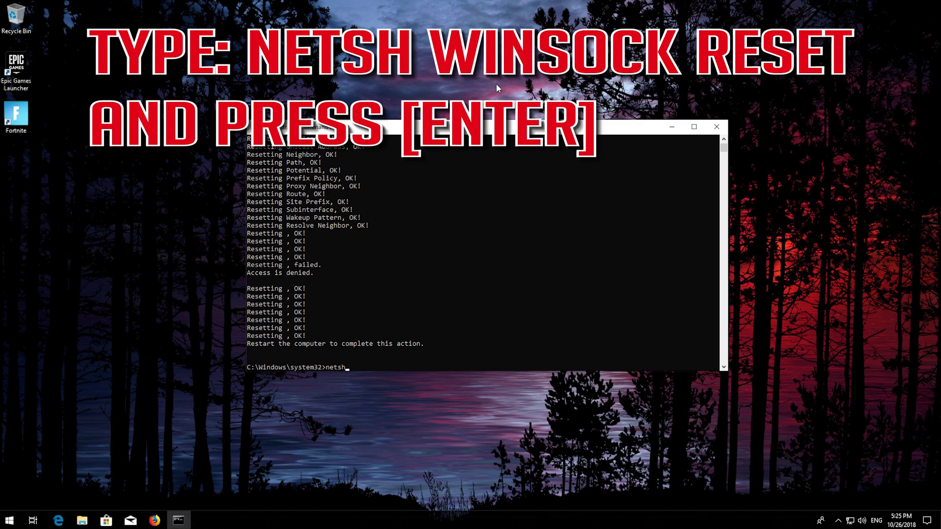
pyautogui.write(' win')
pyautogui.write('sock re')
pyautogui.write('set')
# Run netsh winsock reset in the elevated Command Prompt
pyautogui.press('Return')
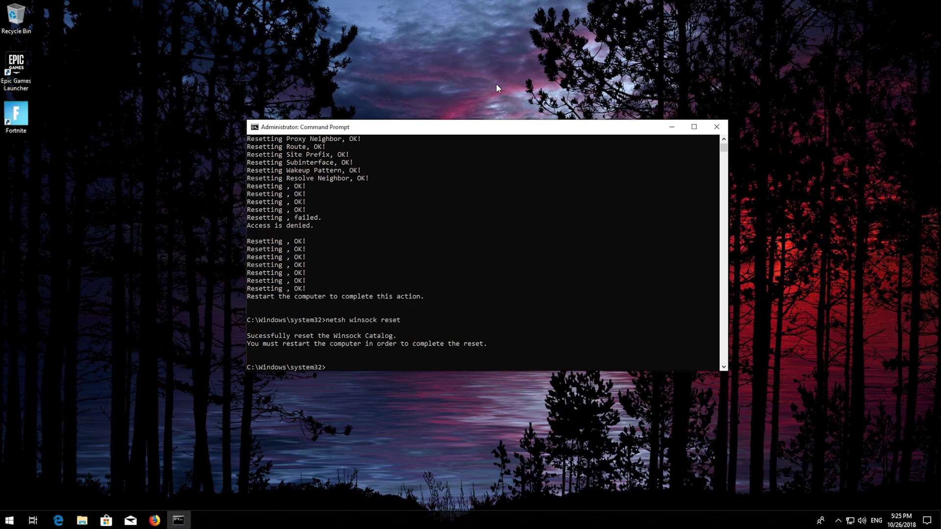
pyautogui.write('ip')
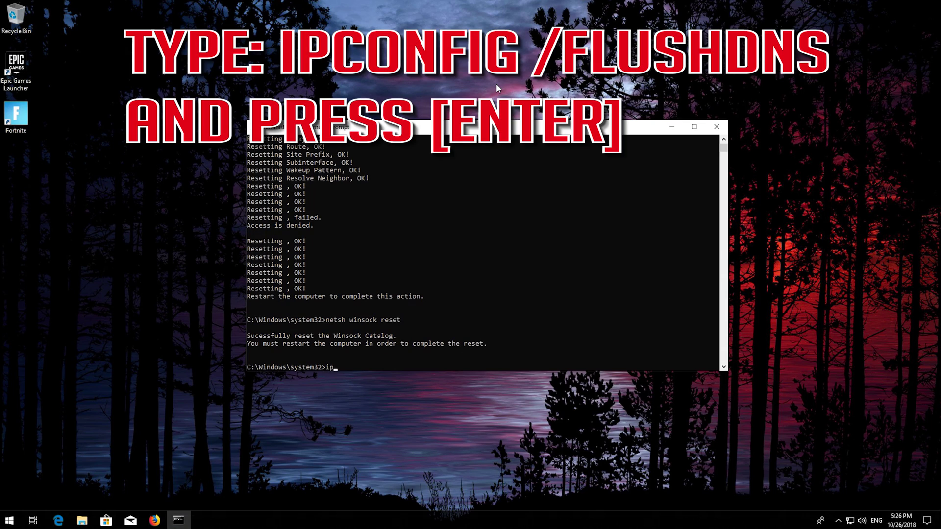
pyautogui.write('config ')
pyautogui.write('/')
pyautogui.write('flushdns')
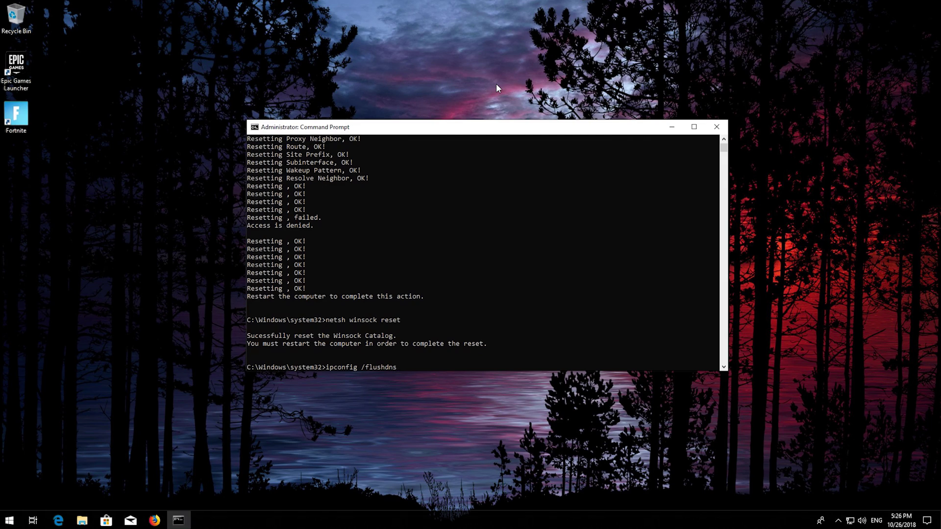
# Run ipconfig /flushdns, exit the prompt, and restart Windows via Start > Power
pyautogui.press('Return')
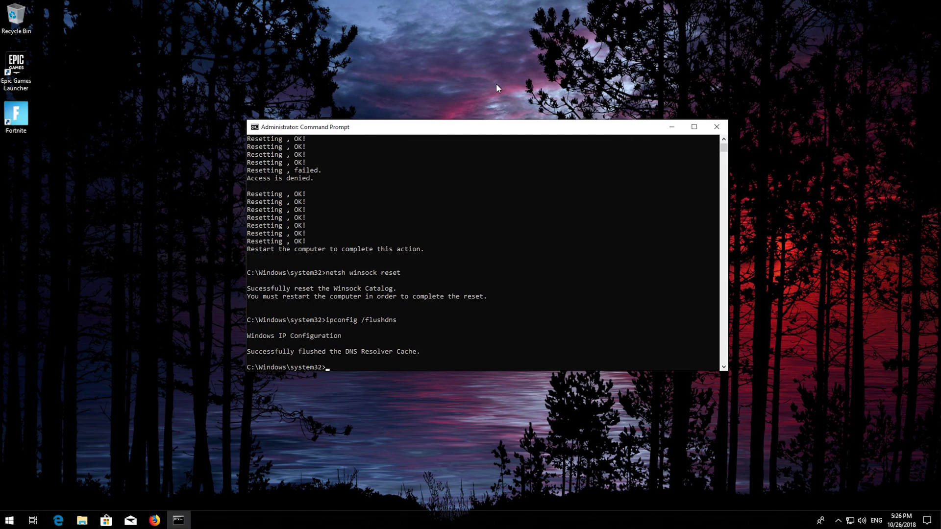
pyautogui.write('exit')
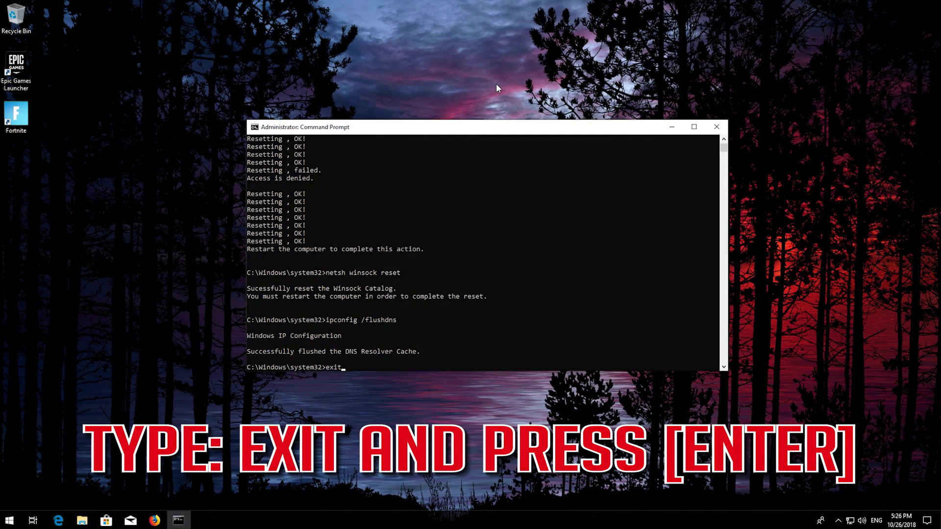
pyautogui.press('Return')
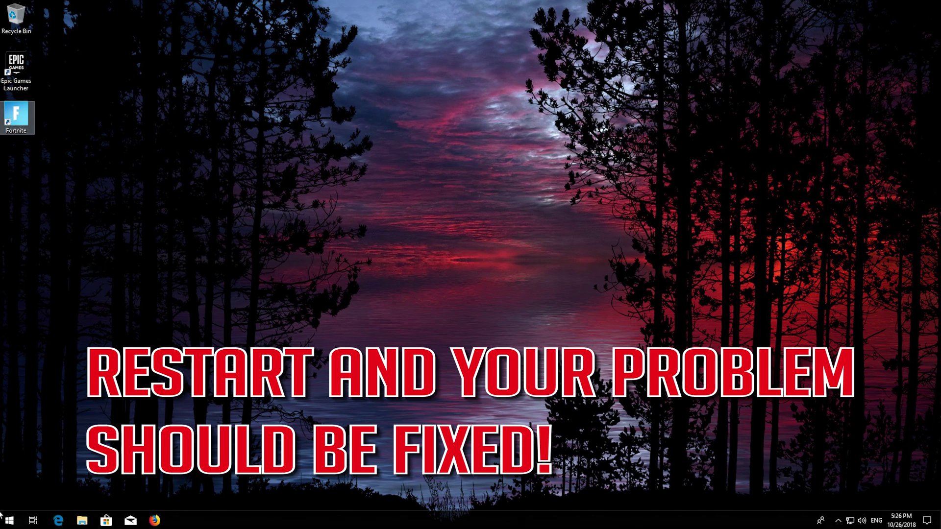
pyautogui.click(9, 520)
pyautogui.click(10, 499)
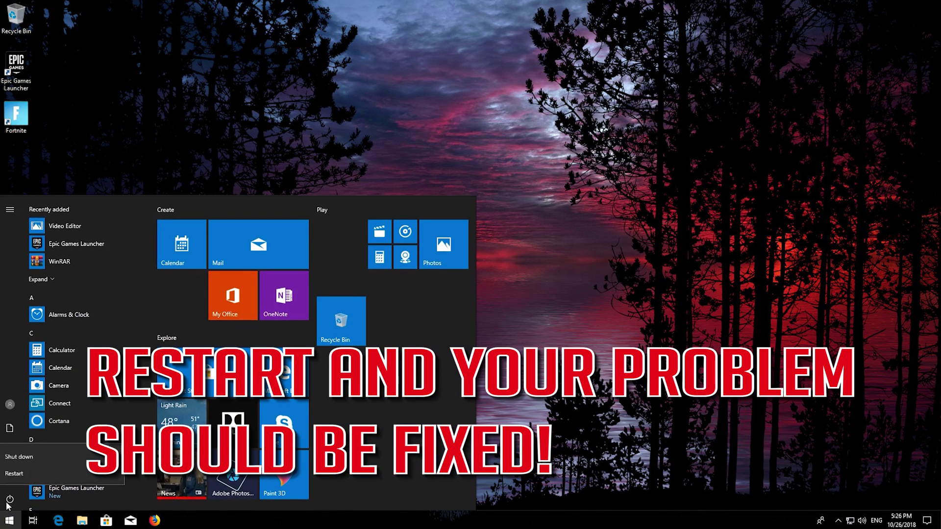
pyautogui.click(15, 472)
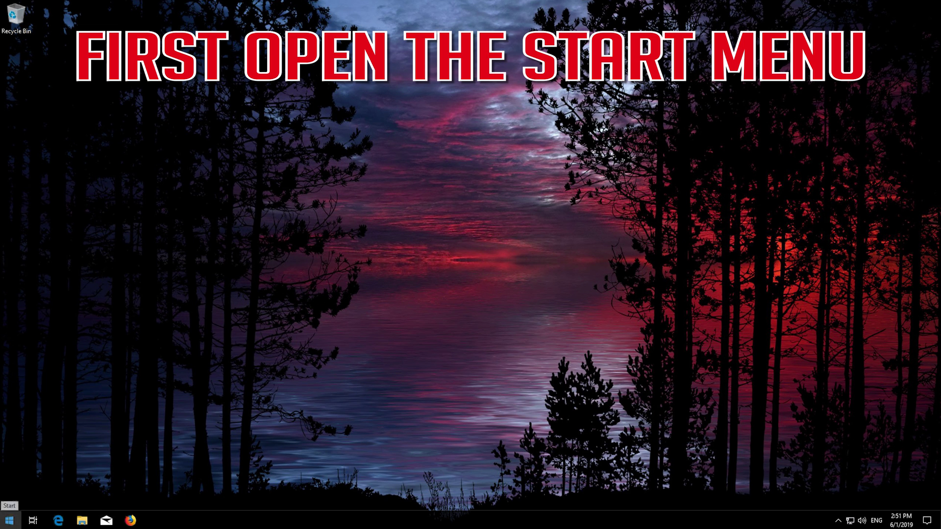
# Open Network & Internet in Windows Settings from the Start menu
pyautogui.click(9, 520)
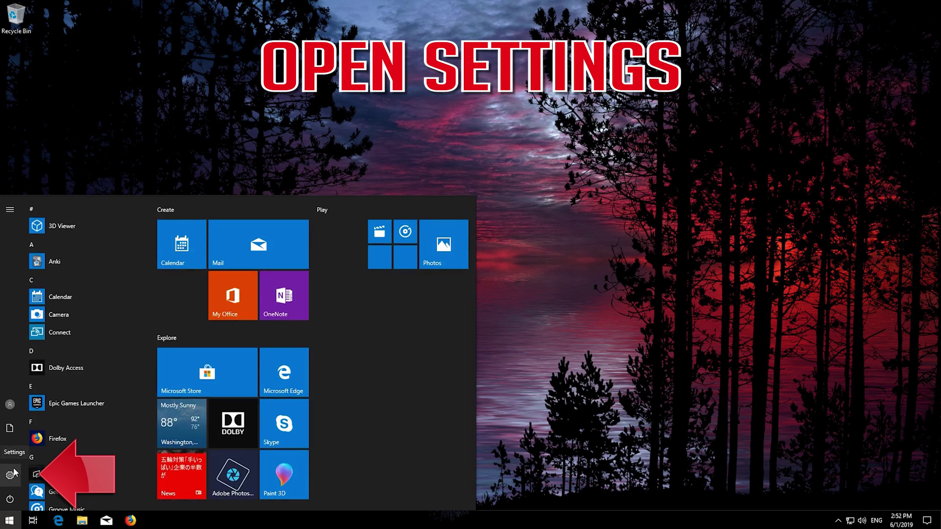
pyautogui.click(11, 475)
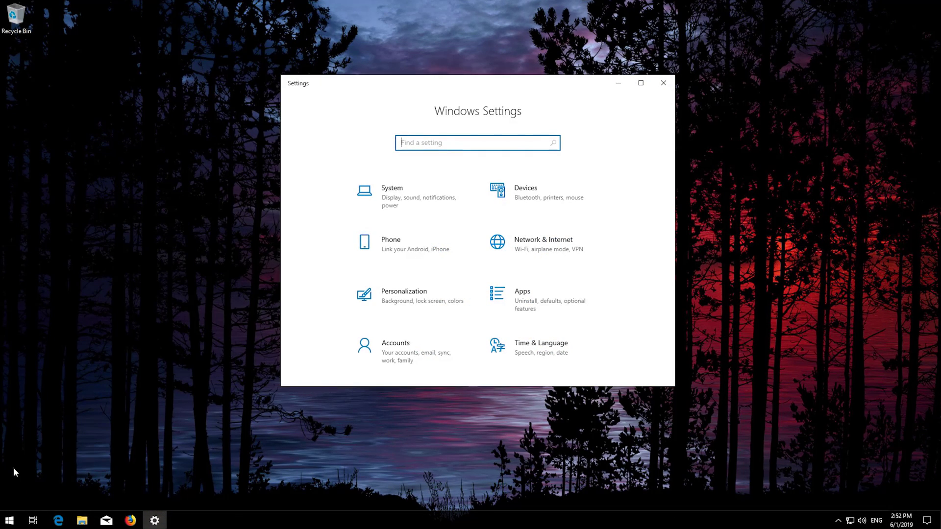
pyautogui.click(546, 244)
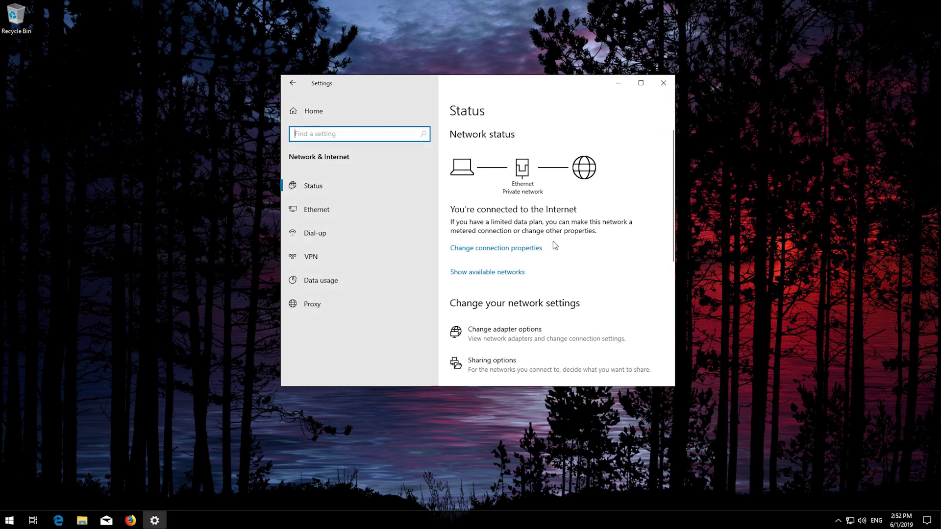
pyautogui.scroll(-3, 553, 242)
pyautogui.scroll(-3, 553, 241)
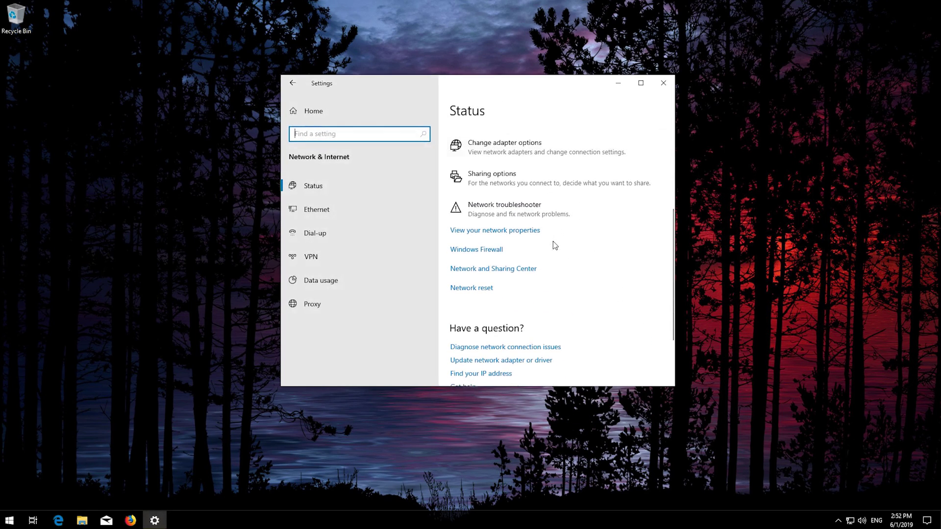
pyautogui.scroll(-1, 553, 242)
# Open the Network reset page and confirm Reset now with Yes
pyautogui.click(478, 244)
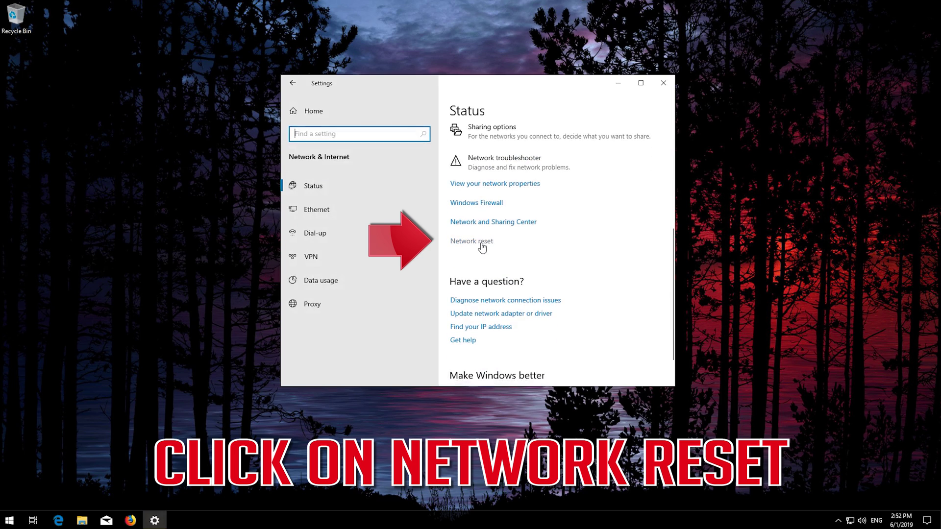
pyautogui.click(479, 244)
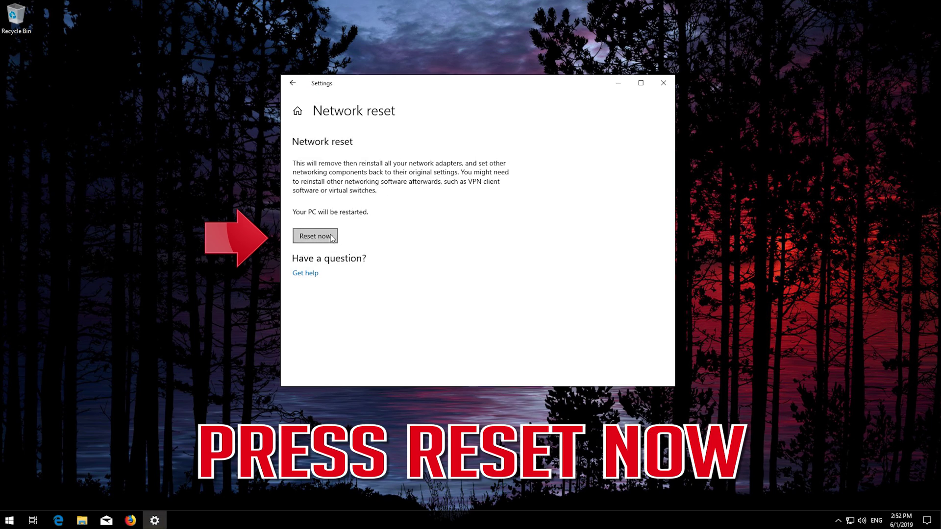
pyautogui.click(325, 238)
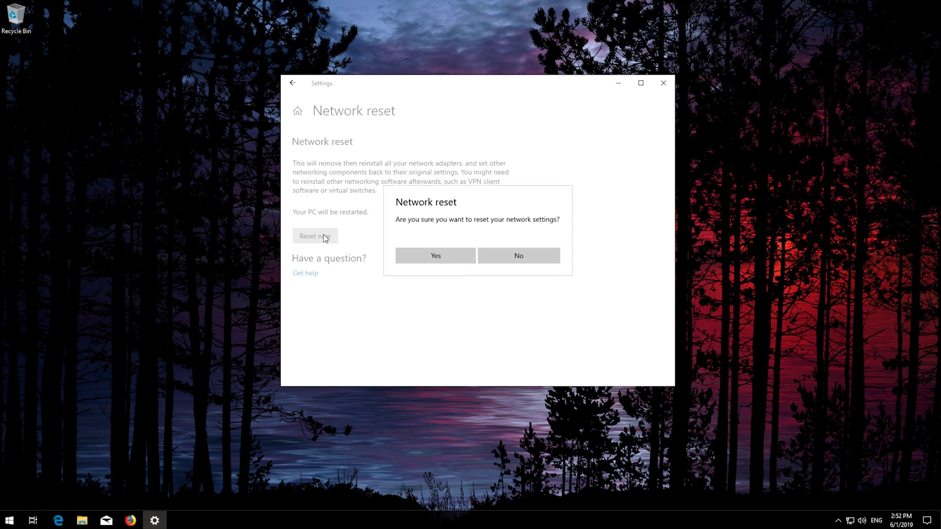
pyautogui.click(446, 254)
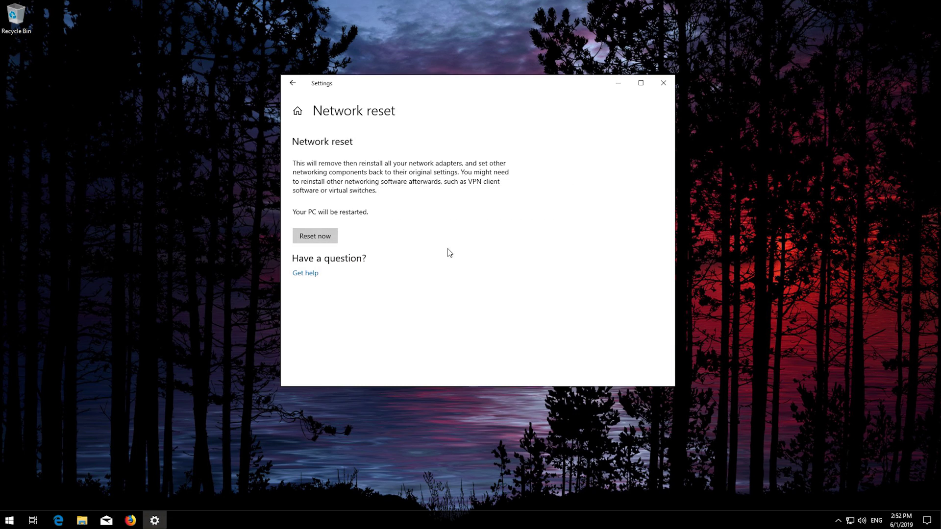
# Restart Windows from the Start menu's power options
pyautogui.click(9, 521)
pyautogui.click(10, 500)
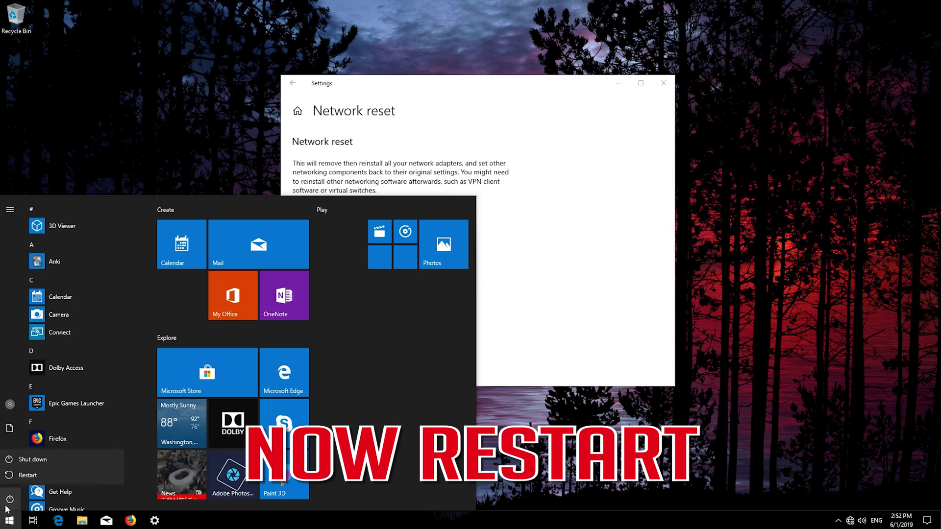
pyautogui.click(31, 475)
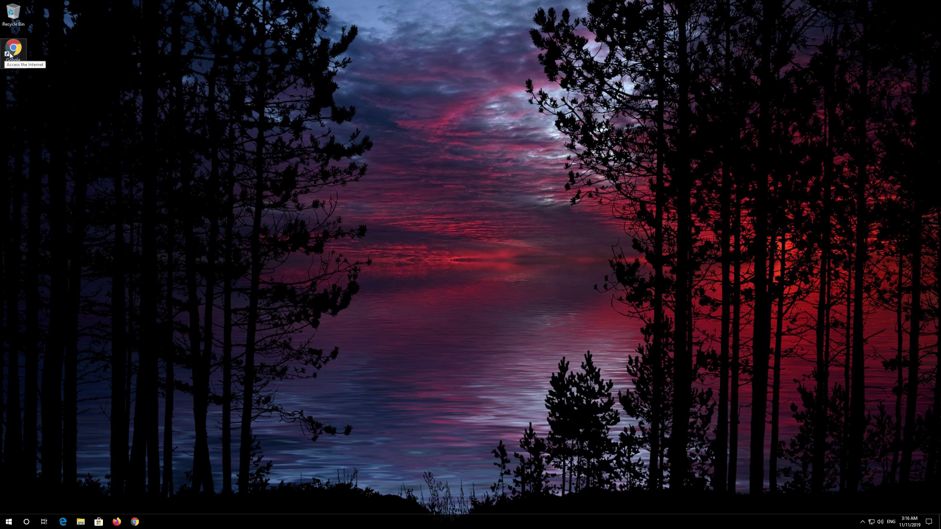
# Append ' -no-sandbox' to the Google Chrome shortcut's Target in Properties, then apply and save
pyautogui.rightClick(11, 55)
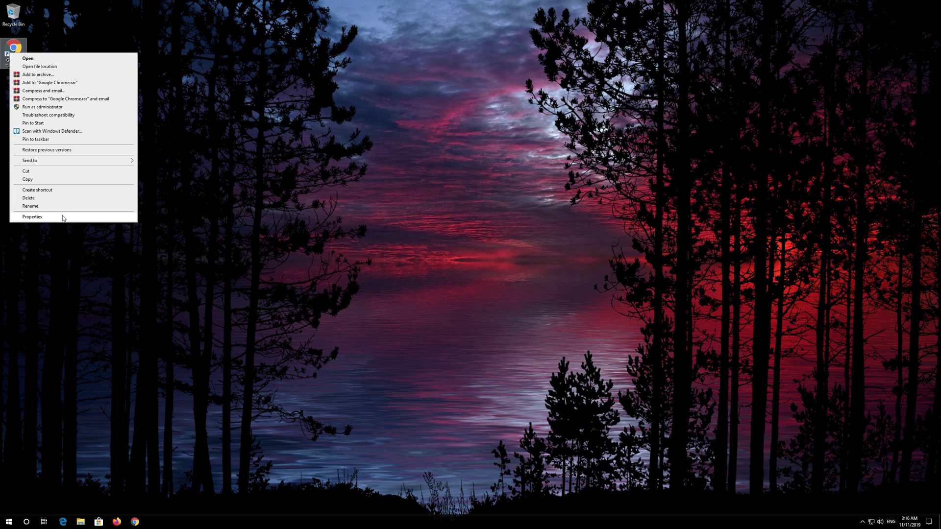
pyautogui.click(62, 217)
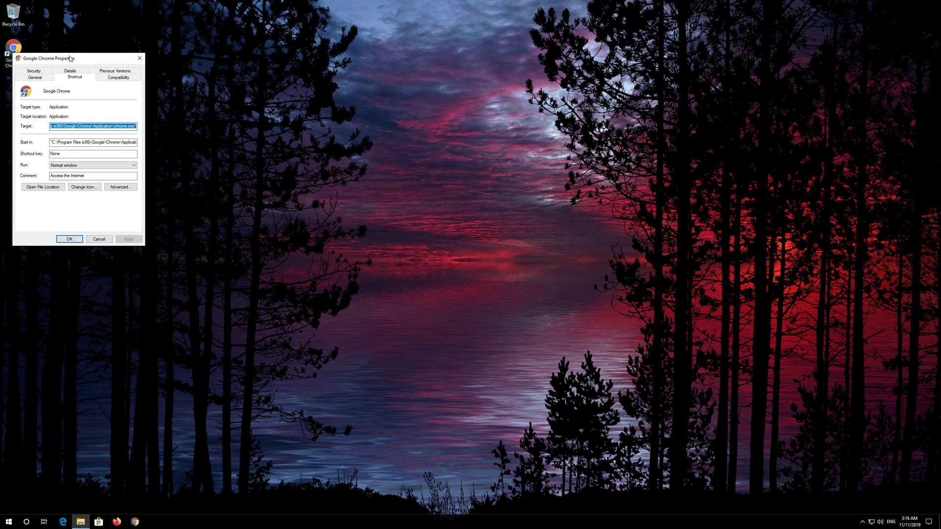
pyautogui.moveTo(71, 59); pyautogui.dragTo(423, 132)
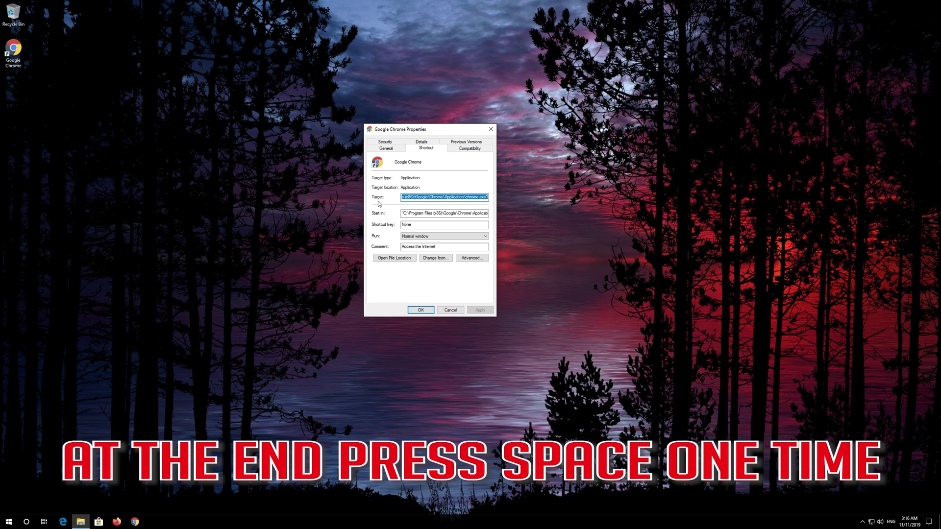
pyautogui.click(486, 198)
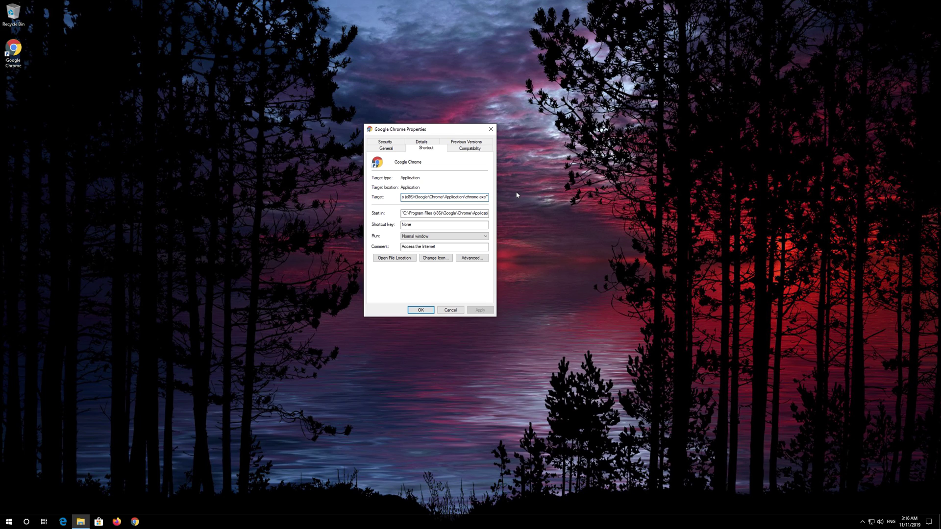
pyautogui.write('-')
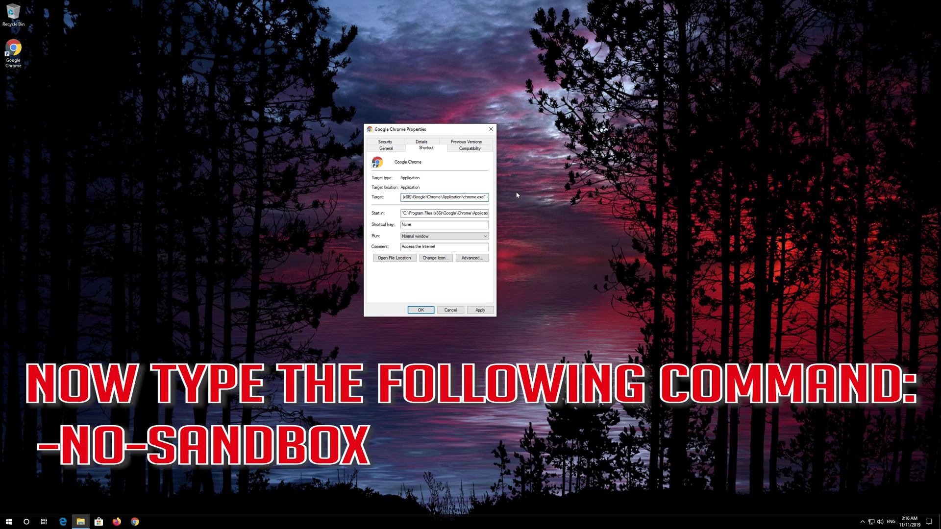
pyautogui.write('no')
pyautogui.write('-')
pyautogui.write('sandbox')
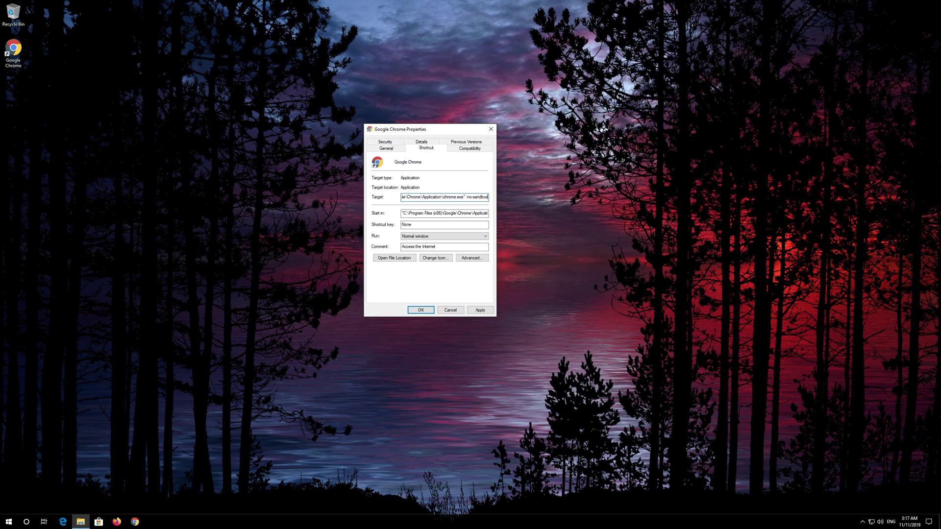
pyautogui.click(481, 310)
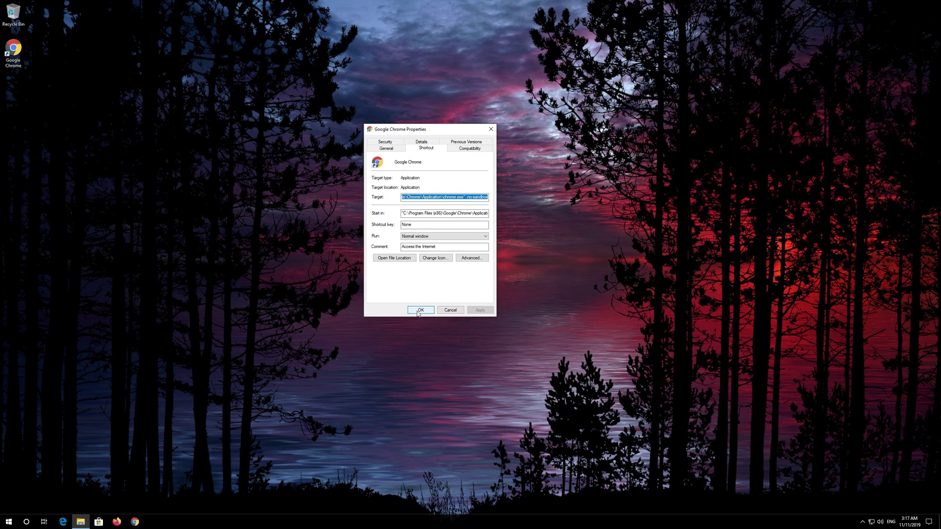
pyautogui.click(421, 310)
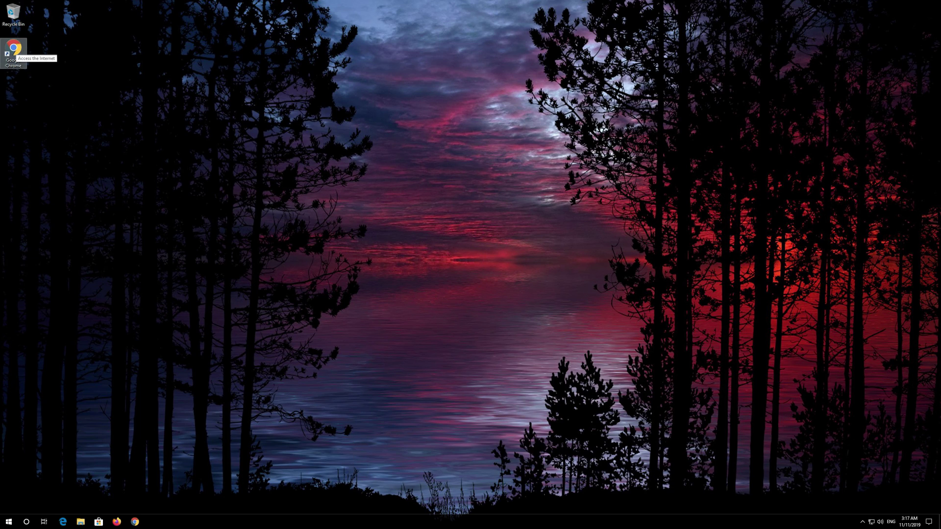
# Launch Chrome from the desktop shortcut and move its window toward the screen centre
pyautogui.doubleClick(13, 52)
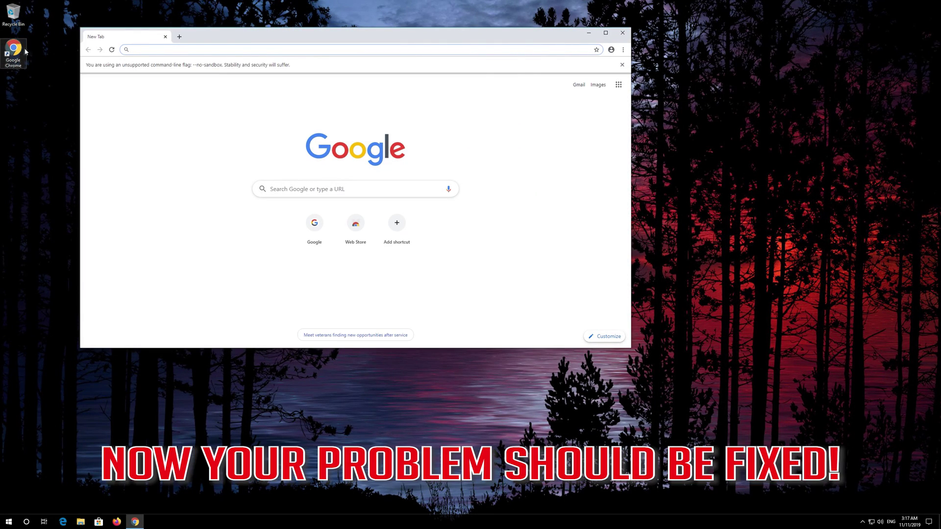
pyautogui.moveTo(225, 36); pyautogui.dragTo(344, 81)
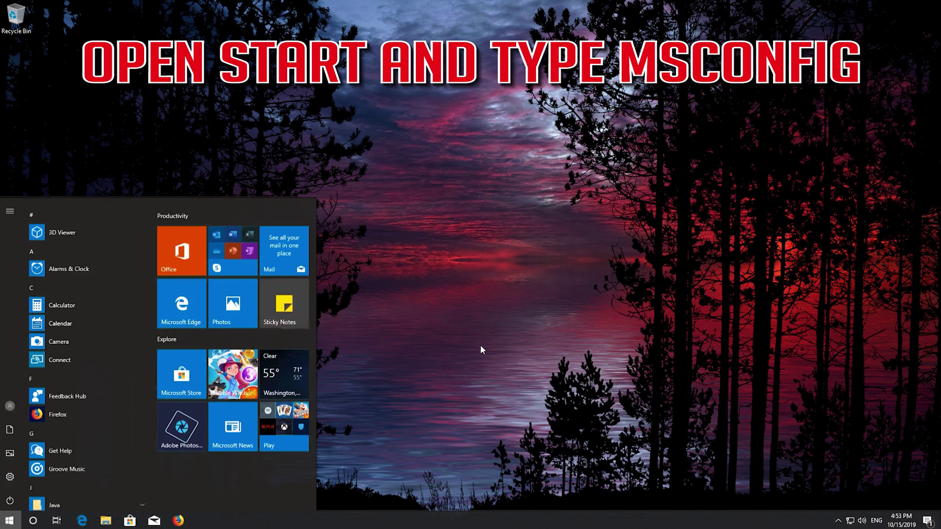
pyautogui.write('msconfig')
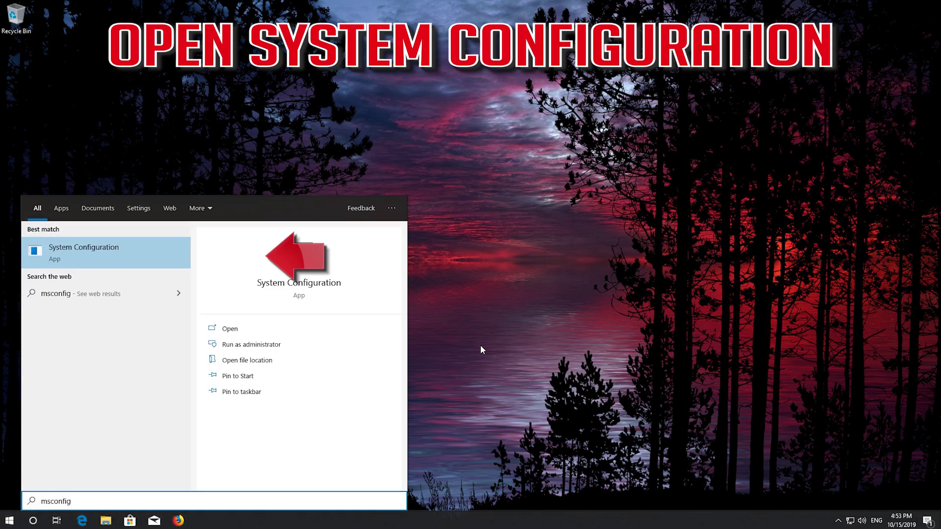
# Launch System Configuration from the msconfig search results
pyautogui.click(117, 258)
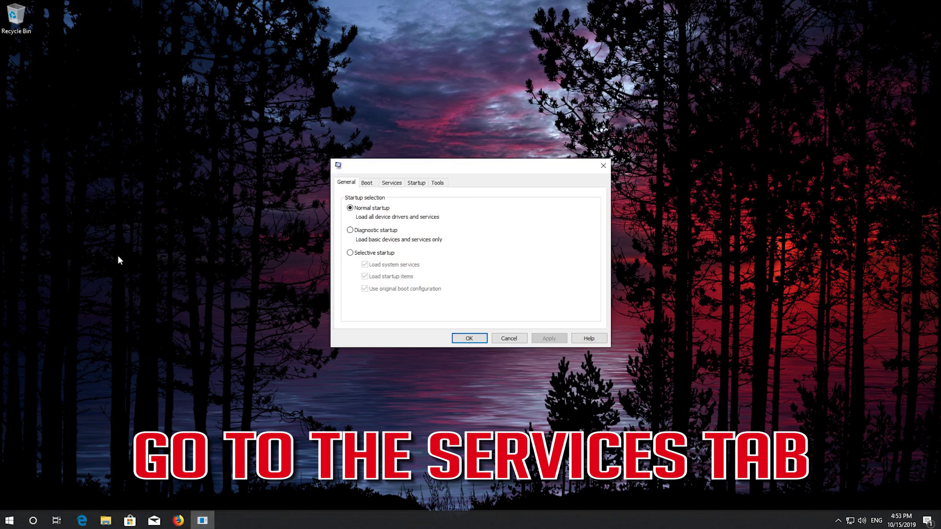
# On the Services tab, hide Microsoft services, disable the remaining ones, and go to Startup
pyautogui.click(392, 183)
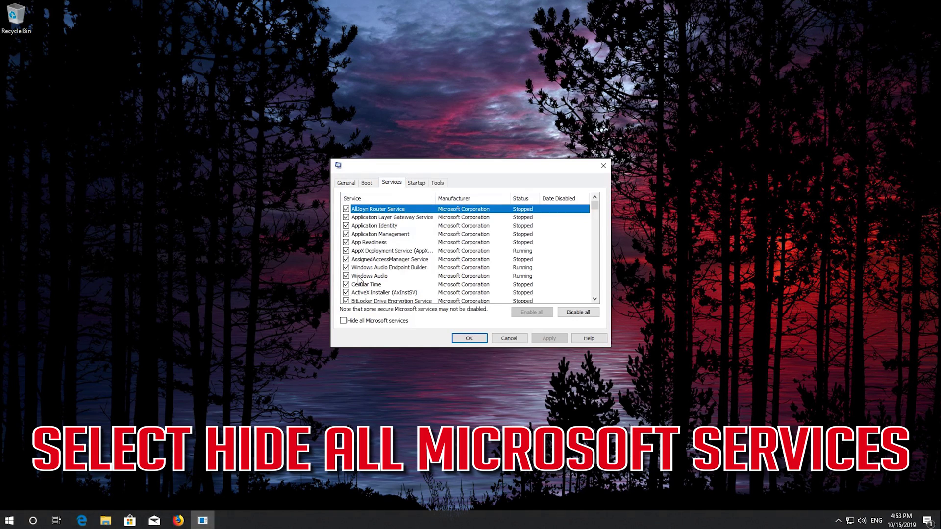
pyautogui.click(345, 320)
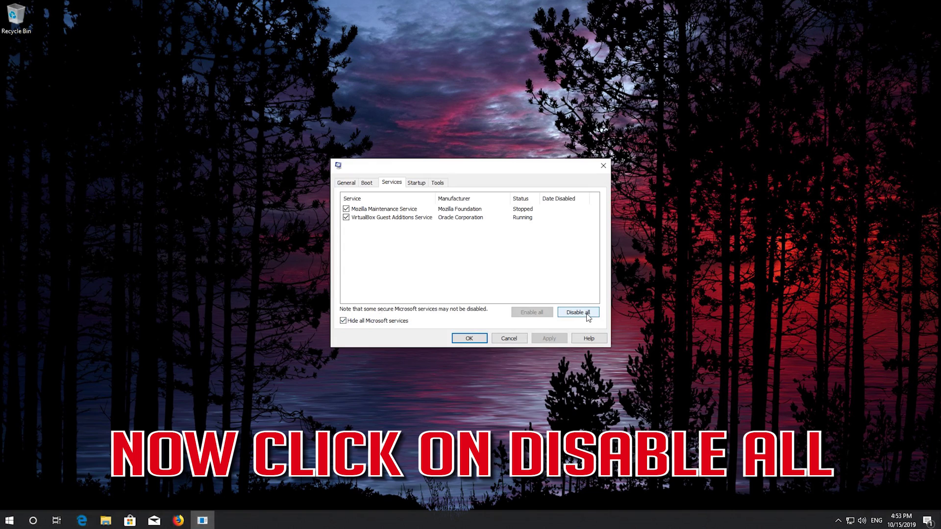
pyautogui.click(588, 316)
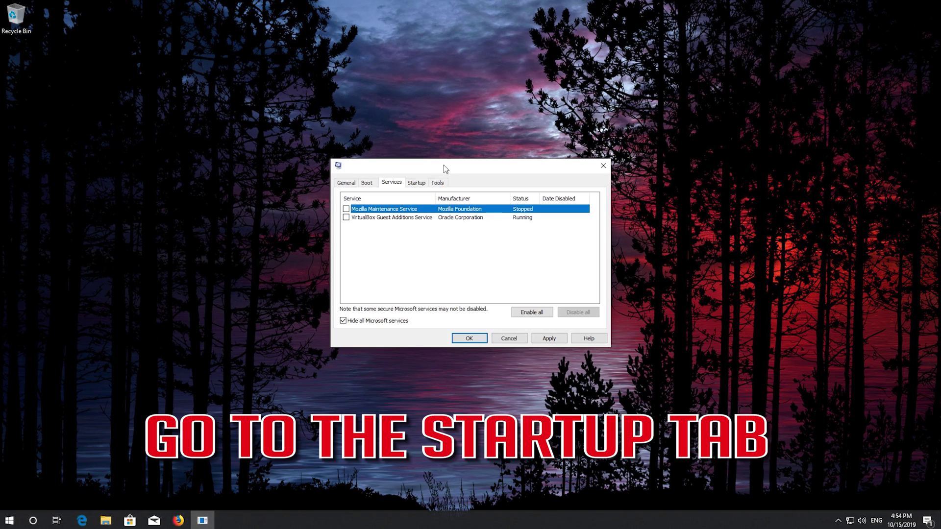
pyautogui.click(416, 183)
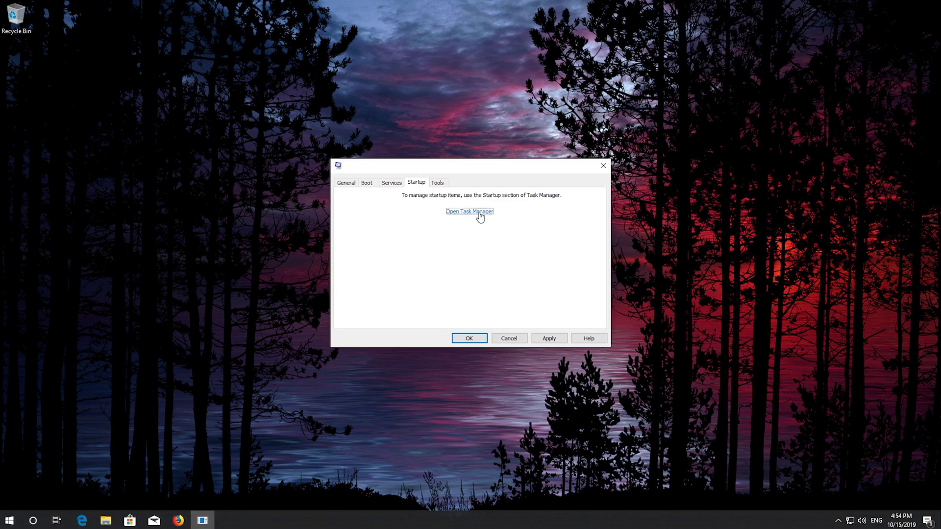
# In Task Manager, disable the Microsoft OneDrive and Windows Security startup items, then close it
pyautogui.click(480, 213)
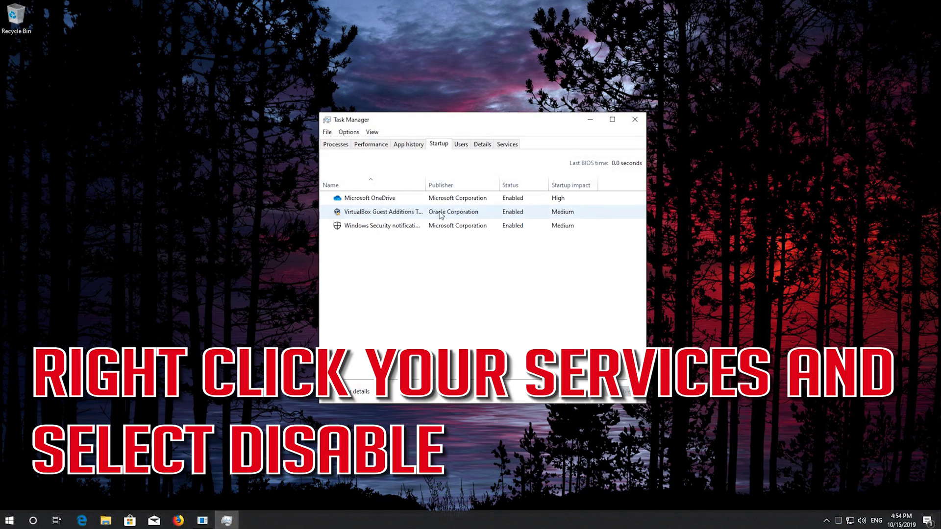
pyautogui.rightClick(382, 202)
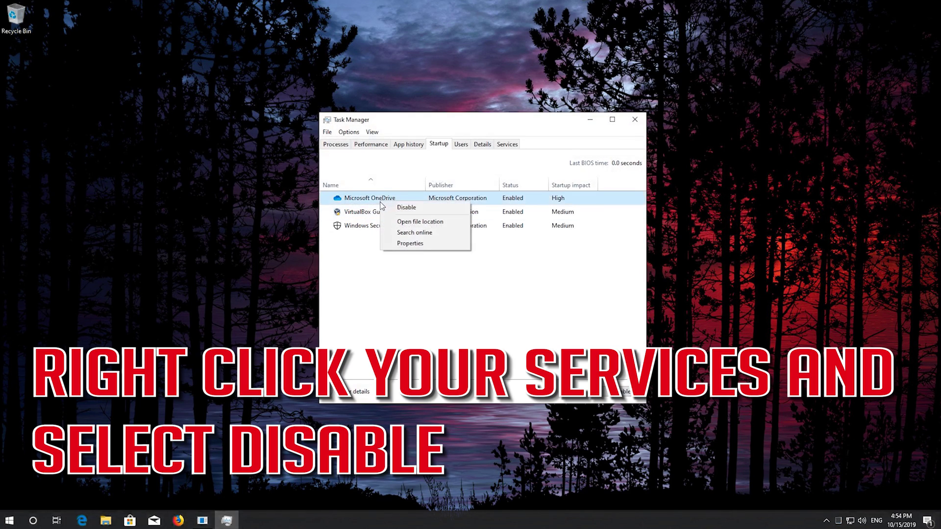
pyautogui.click(438, 208)
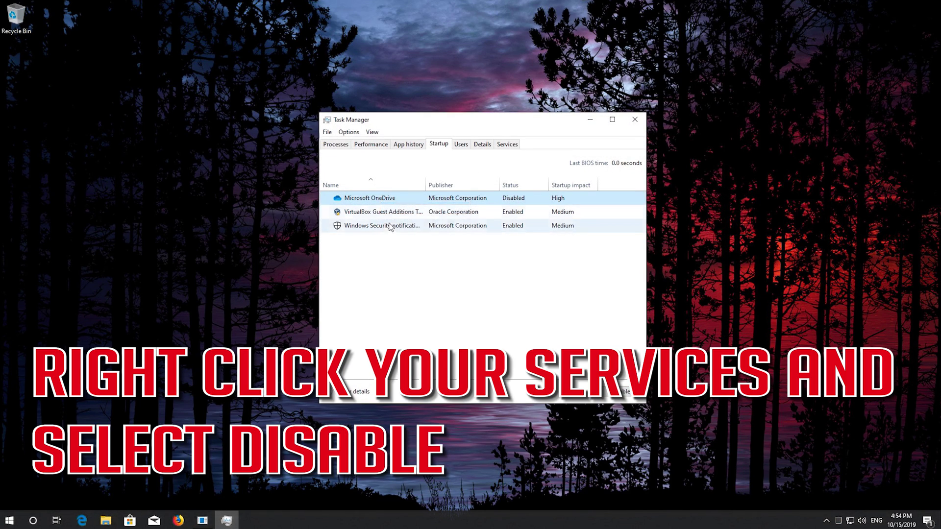
pyautogui.rightClick(390, 226)
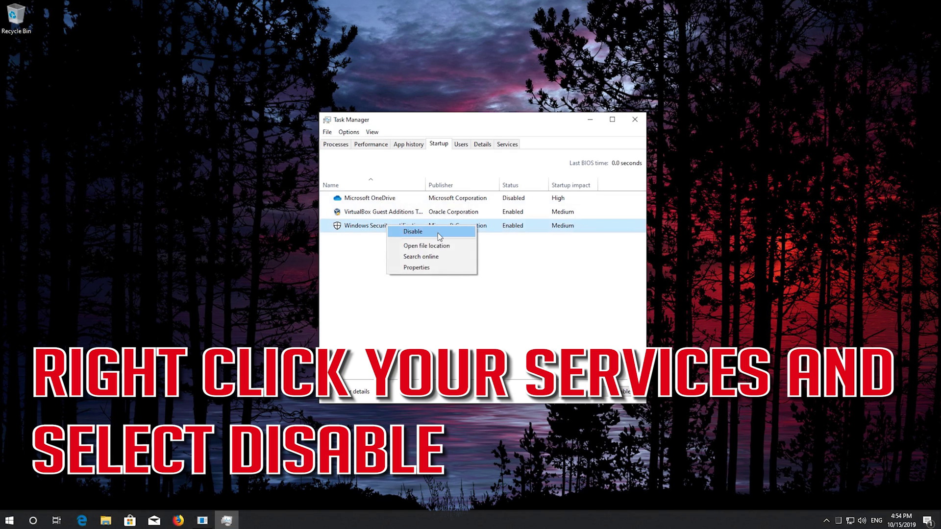
pyautogui.click(437, 233)
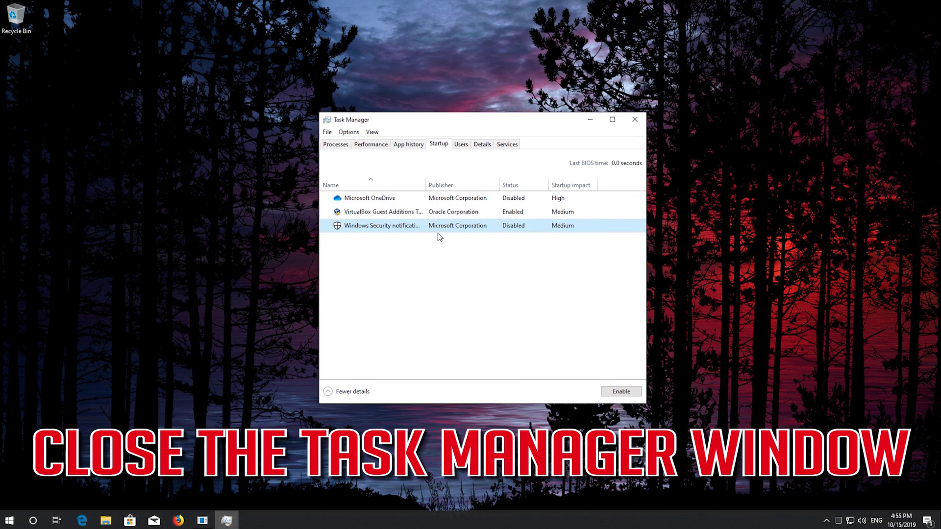
pyautogui.click(634, 120)
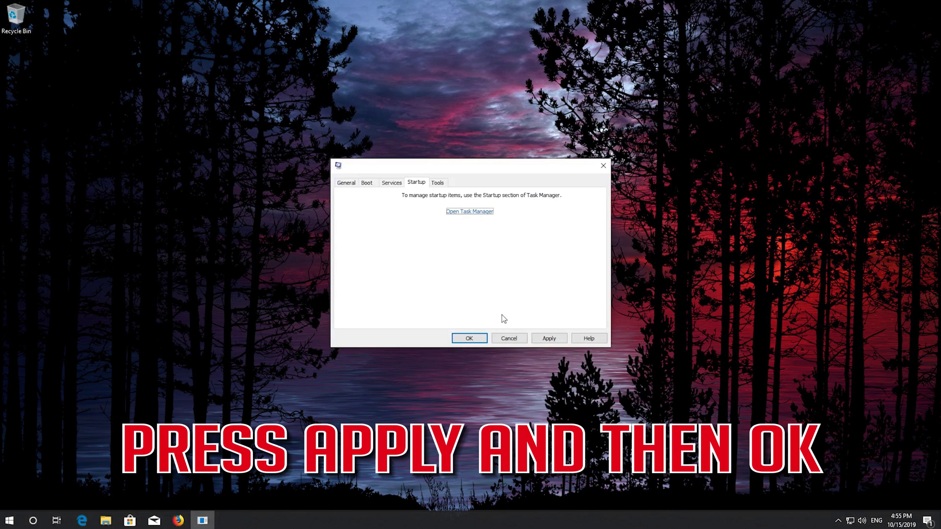
# Apply and confirm the clean boot settings, then choose Restart in the prompt
pyautogui.click(550, 339)
pyautogui.click(475, 340)
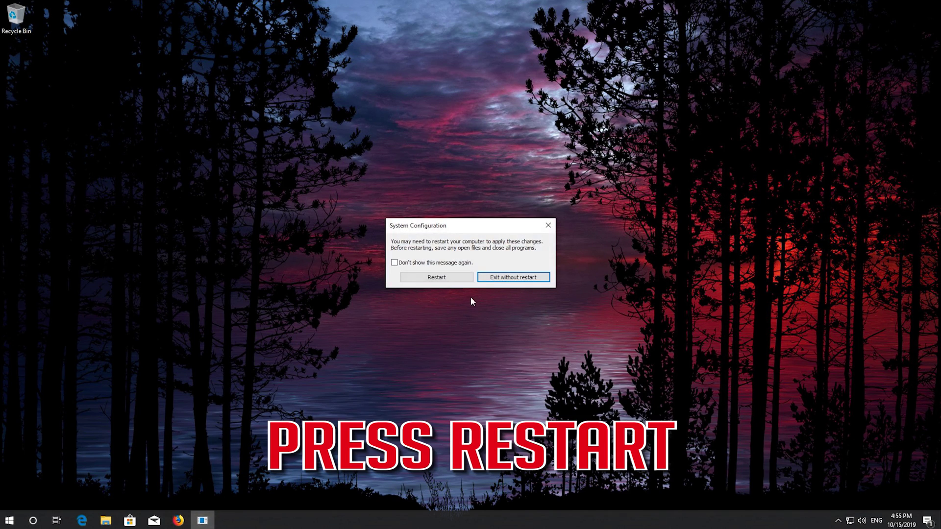
pyautogui.click(439, 277)
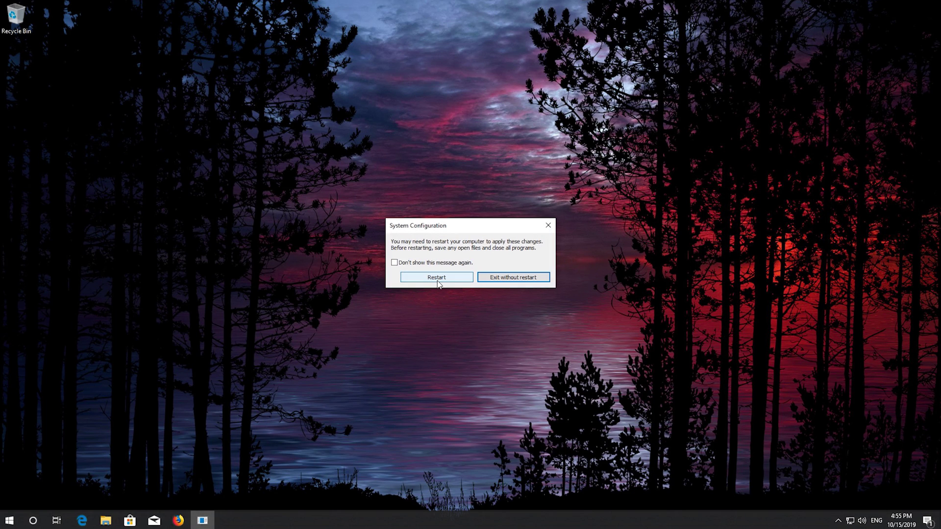